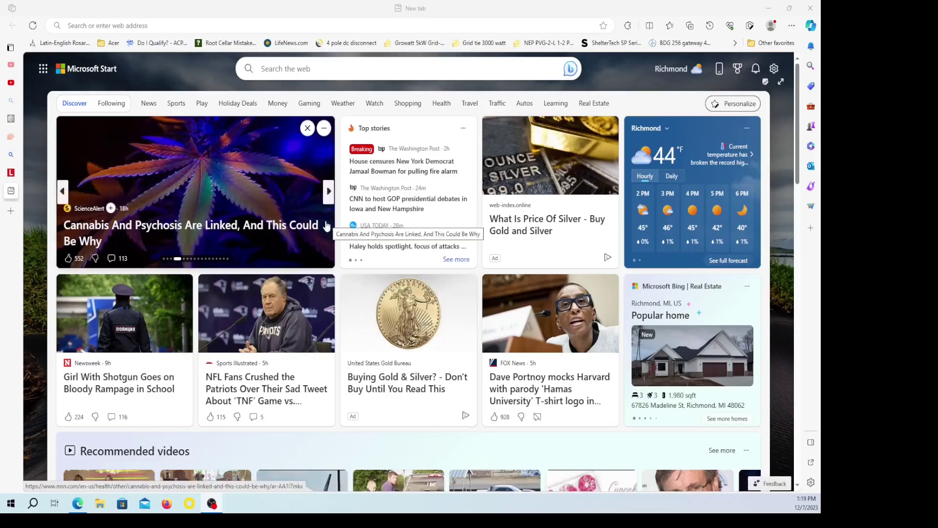
# Step: Rerun the Bing search 'ibm x3650 m4 bios update download lenovo' and open the first Lenovo result
pyautogui.click(363, 74)
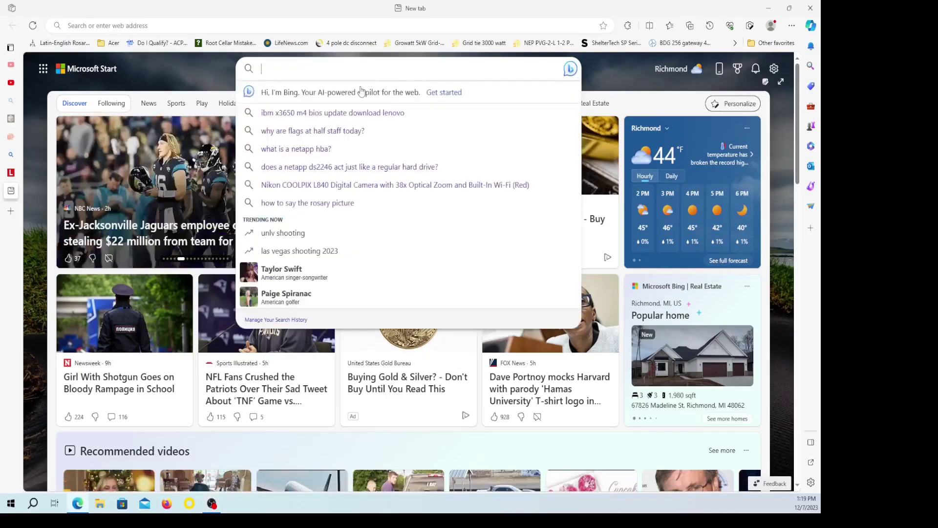
pyautogui.click(352, 115)
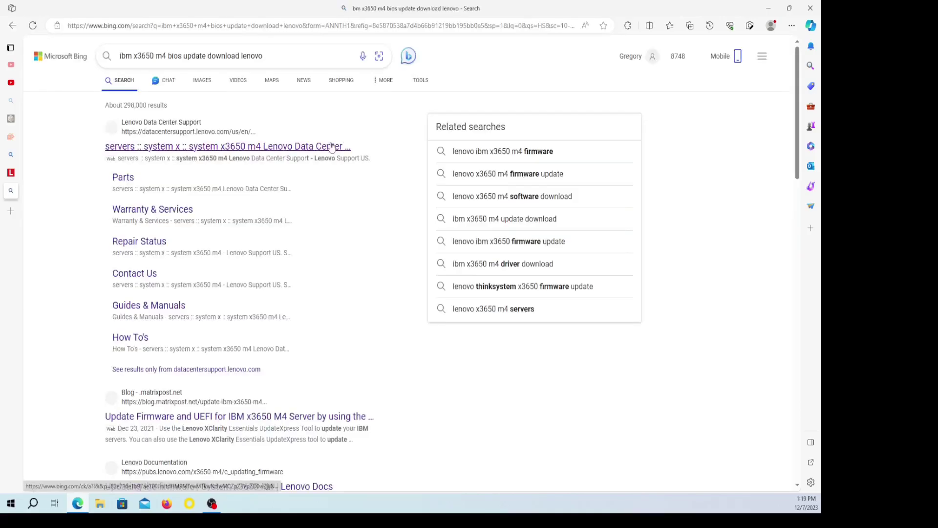
pyautogui.click(333, 147)
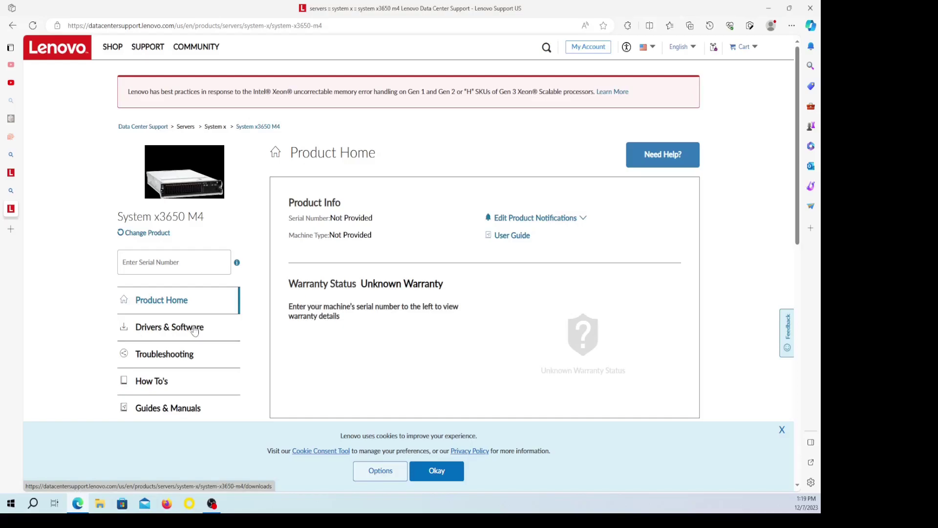
# Step: Go to the x3650 M4 Drivers & Software and list the 28 Lenovo XClarity Essentials (LXCE) downloads
pyautogui.click(194, 331)
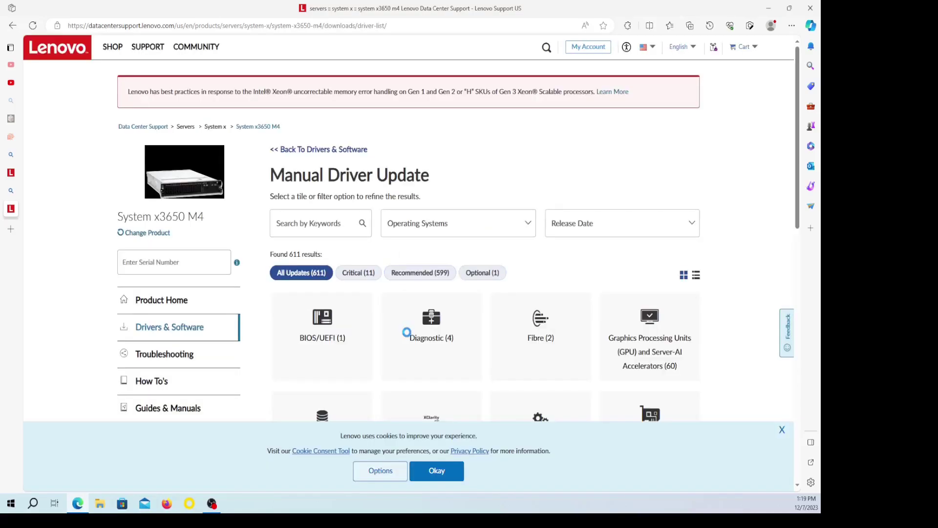
pyautogui.scroll(-1, 409, 332)
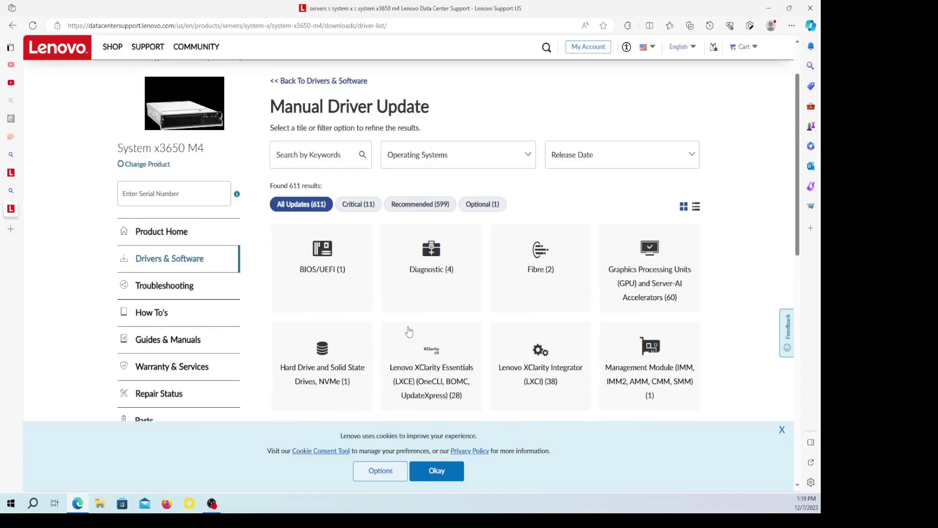
pyautogui.scroll(-1, 409, 332)
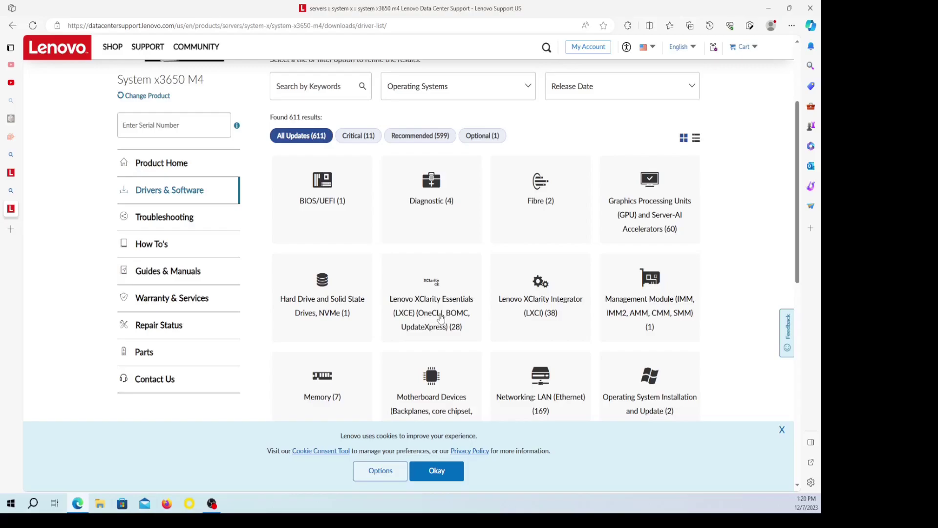
pyautogui.click(441, 319)
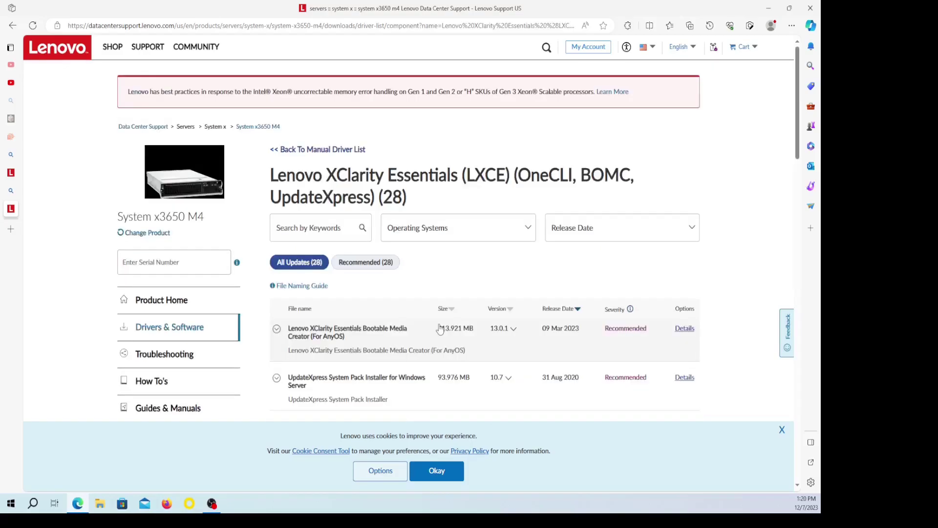
pyautogui.scroll(-3, 440, 328)
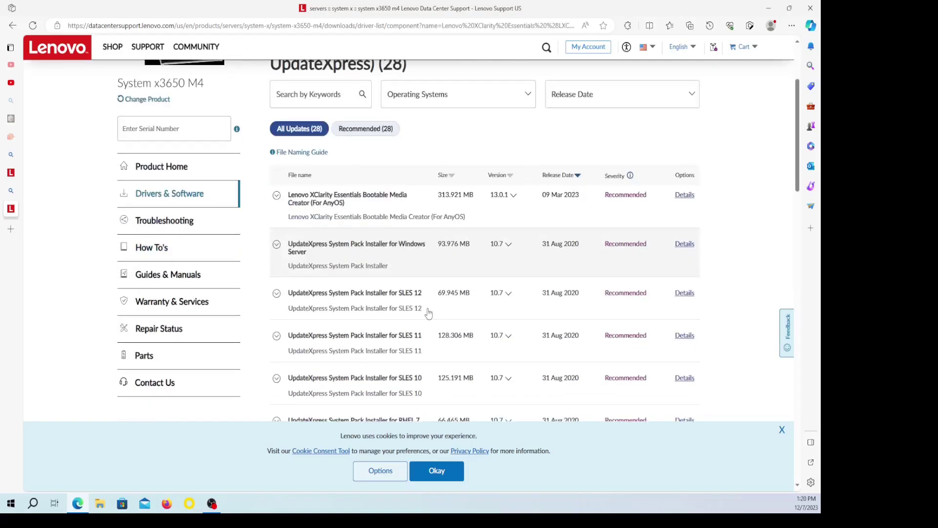
pyautogui.scroll(-1, 362, 200)
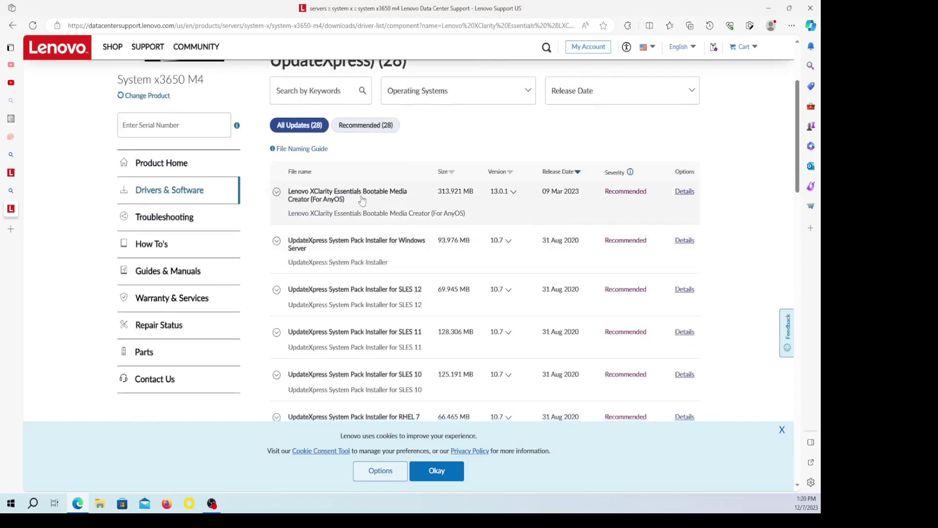
# Step: Expand the Bootable Media Creator entry and download the BoMC for Windows 13.0.1 package
pyautogui.click(334, 200)
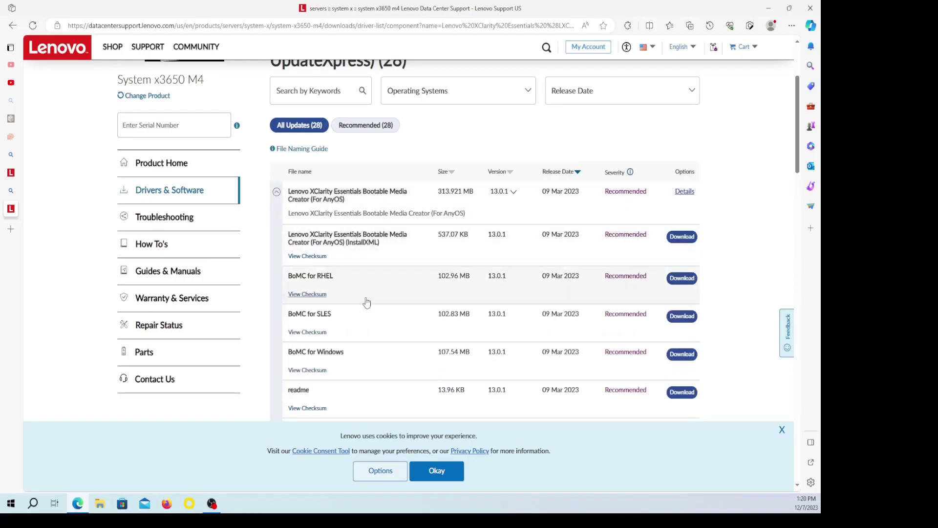
pyautogui.scroll(-1, 367, 302)
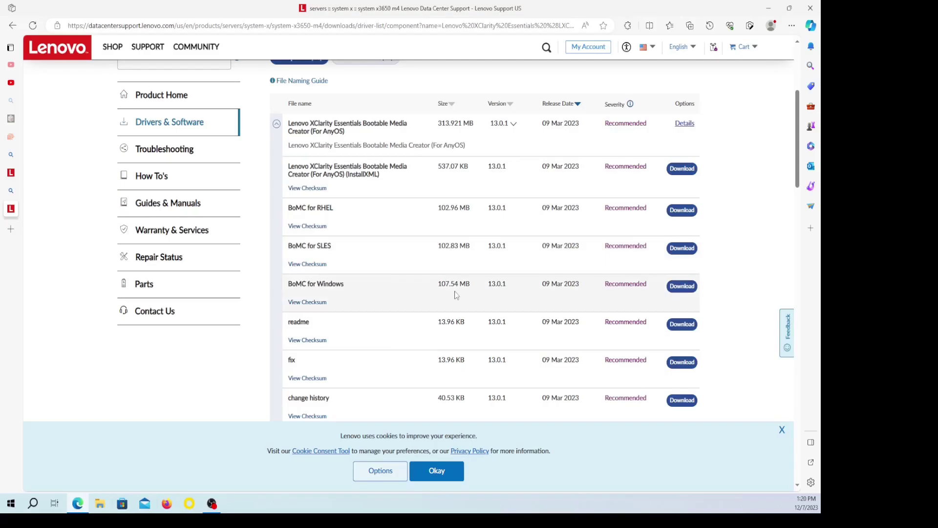
pyautogui.click(681, 288)
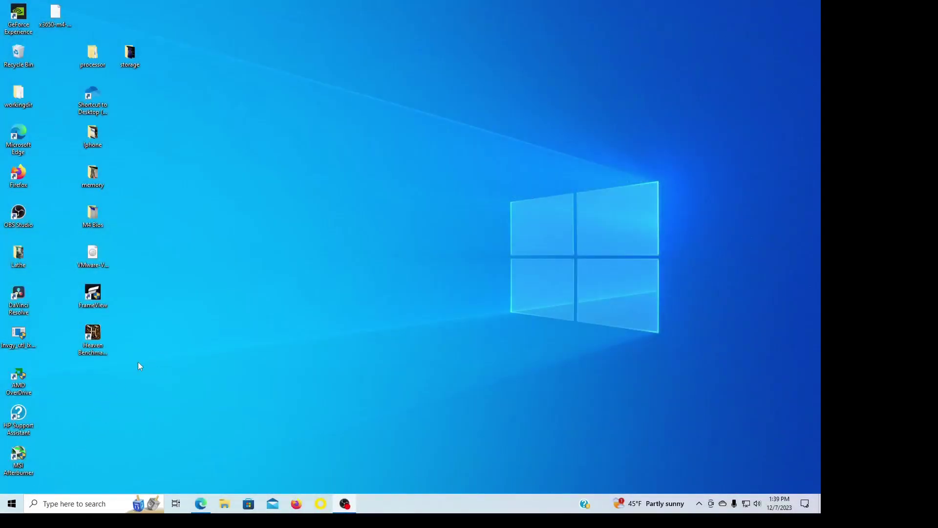
# Step: Run the downloaded lnvgy_utl BoMC file from the desktop as administrator
pyautogui.click(26, 340)
pyautogui.rightClick(25, 333)
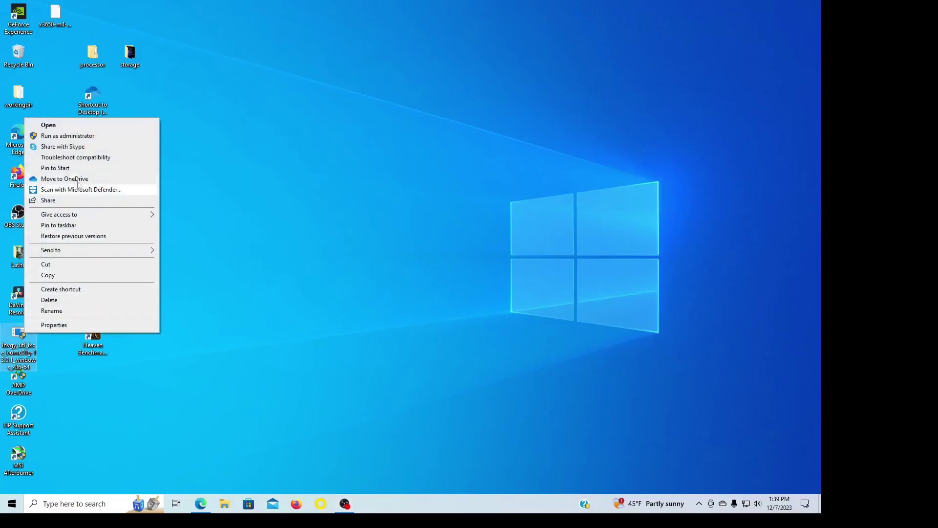
pyautogui.click(90, 141)
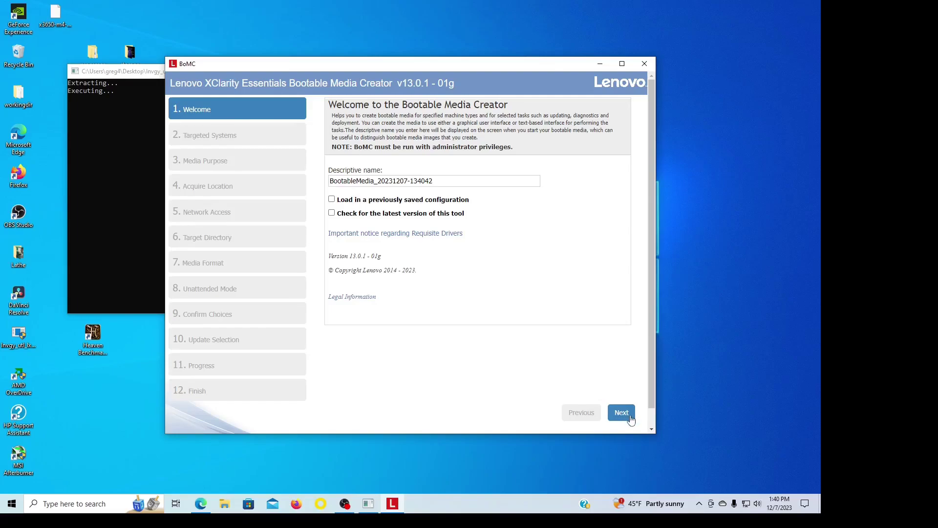
# Step: Move past Welcome and tick System x3650 M4 (7915) in the IBM Platforms list
pyautogui.click(630, 418)
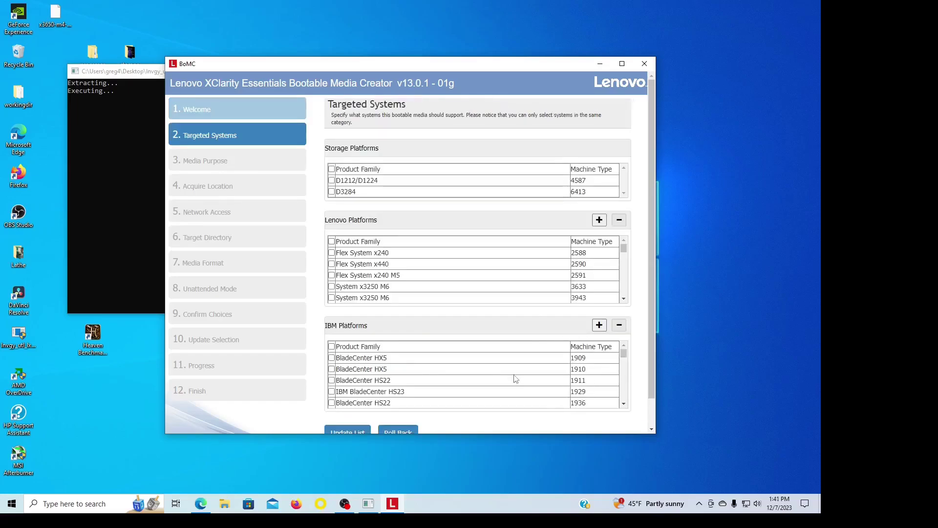
pyautogui.scroll(-10, 518, 382)
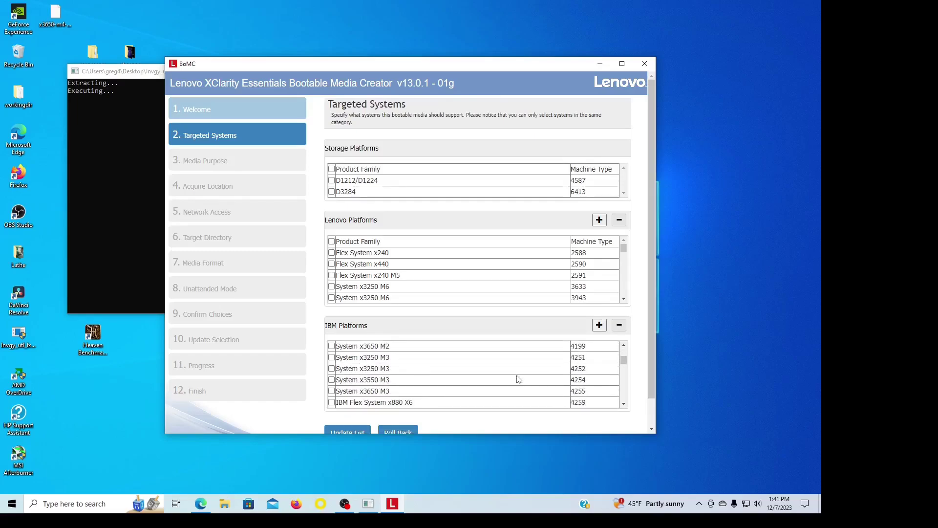
pyautogui.scroll(-15, 518, 380)
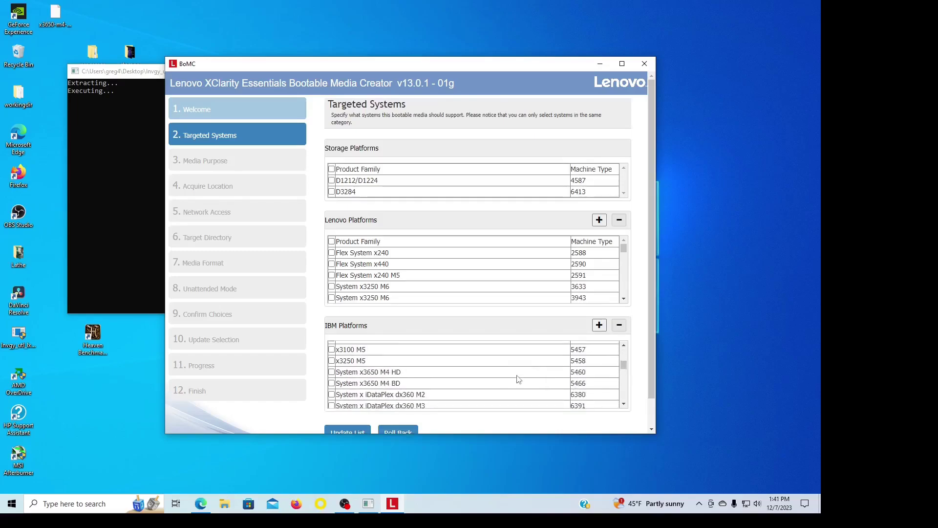
pyautogui.scroll(-15, 502, 378)
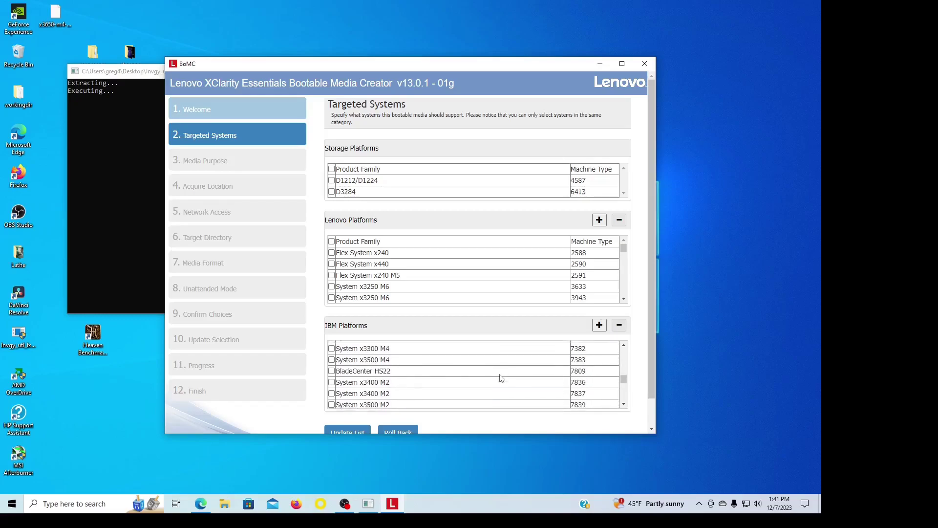
pyautogui.scroll(-10, 502, 378)
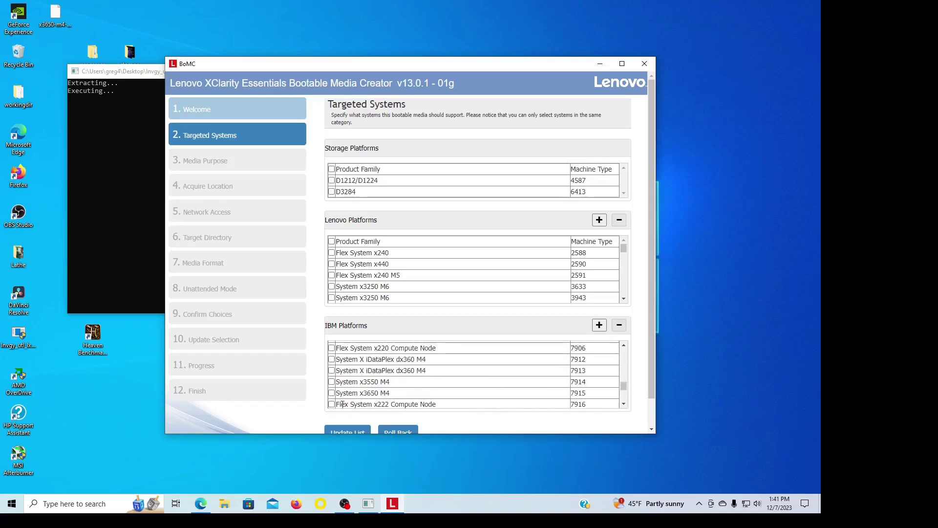
pyautogui.click(332, 393)
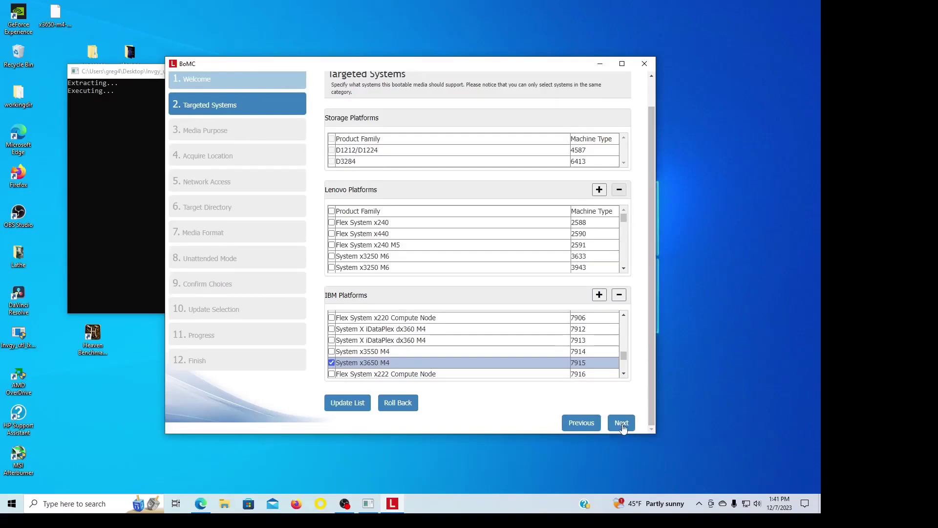
# Step: Make the update task start automatically on boot and acquire UXSPs from the Lenovo support site
pyautogui.click(622, 423)
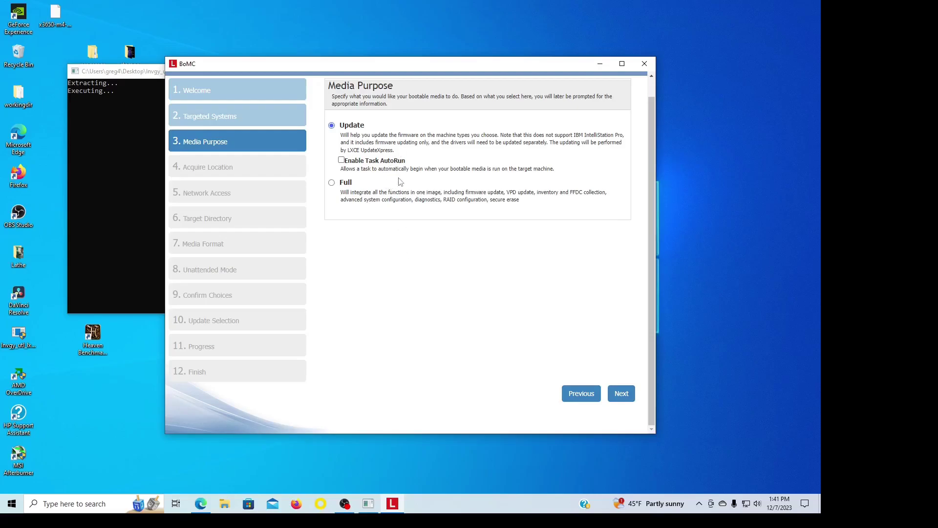
pyautogui.click(341, 159)
pyautogui.click(623, 396)
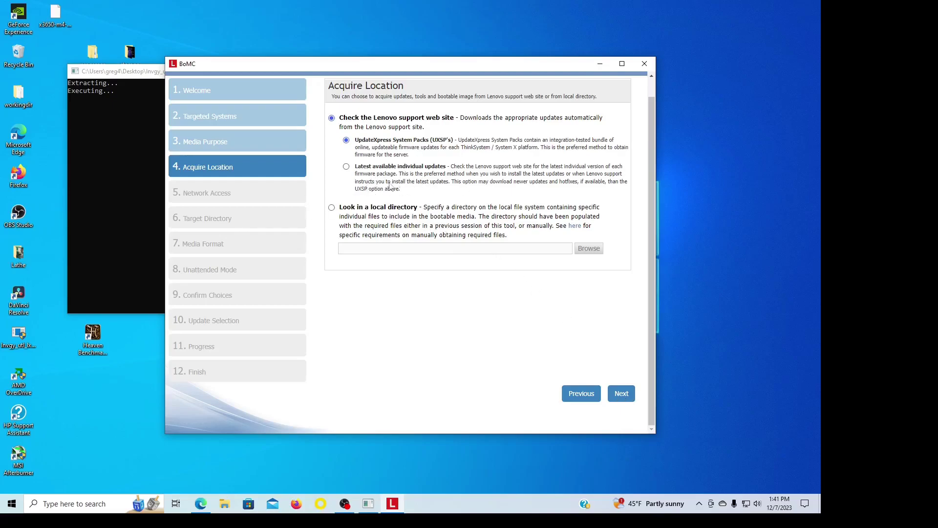
pyautogui.click(622, 396)
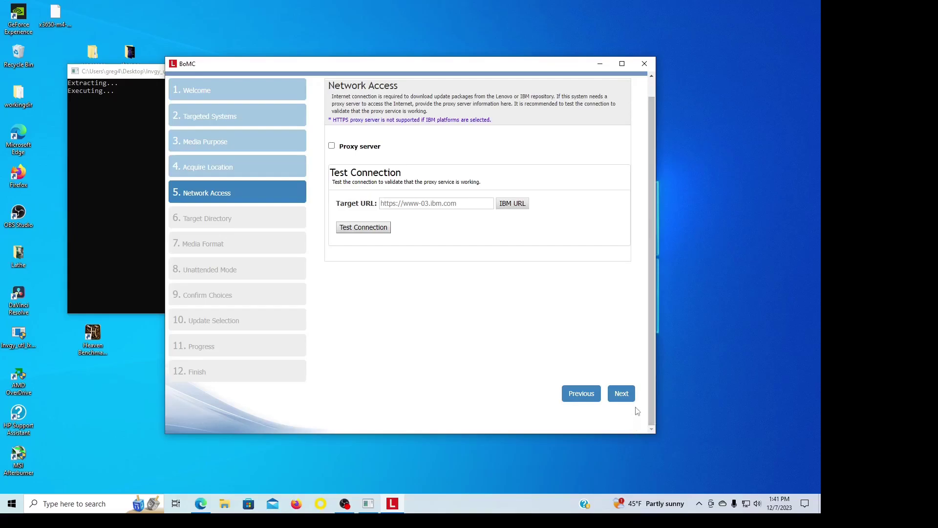
# Step: Skip the proxy server and keep Desktop\workingdir as the download directory
pyautogui.click(622, 393)
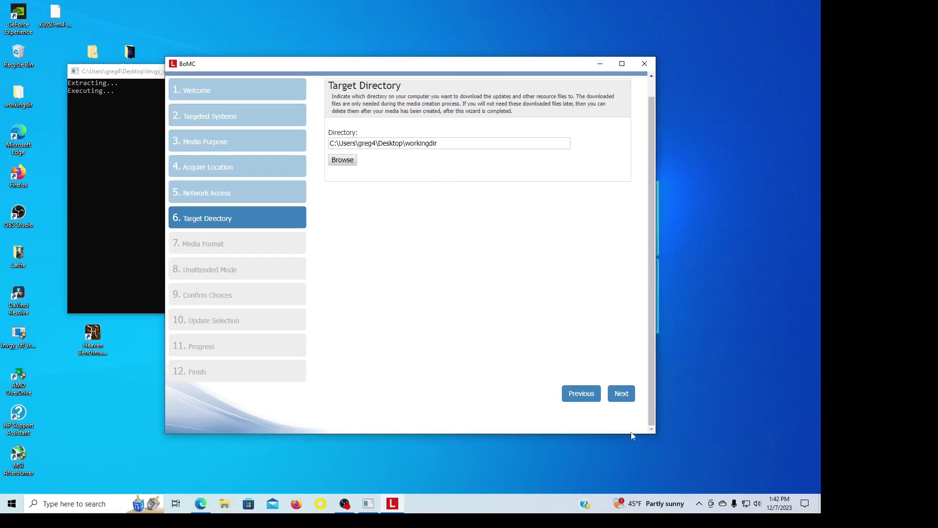
pyautogui.click(622, 394)
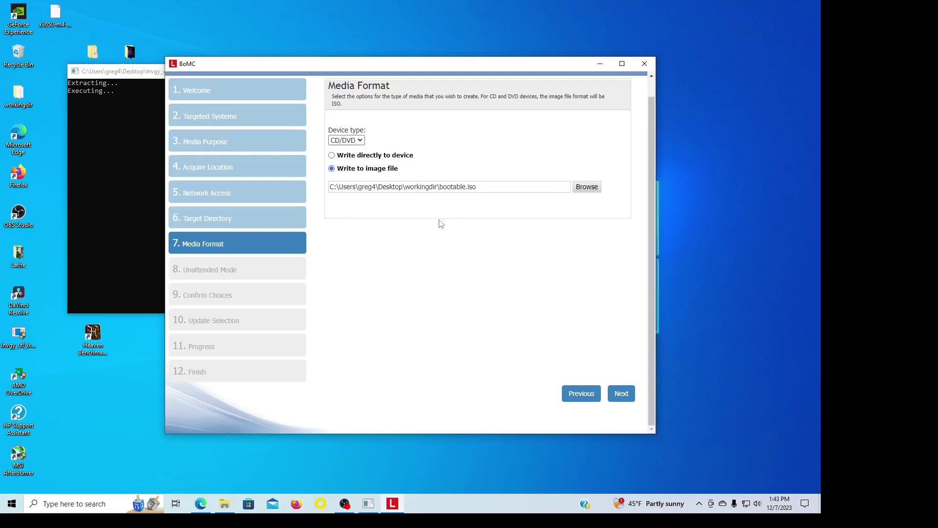
# Step: Name the CD/DVD image file bootable-x3650-m4-Bios.iso and continue to Unattended Mode
pyautogui.click(464, 187)
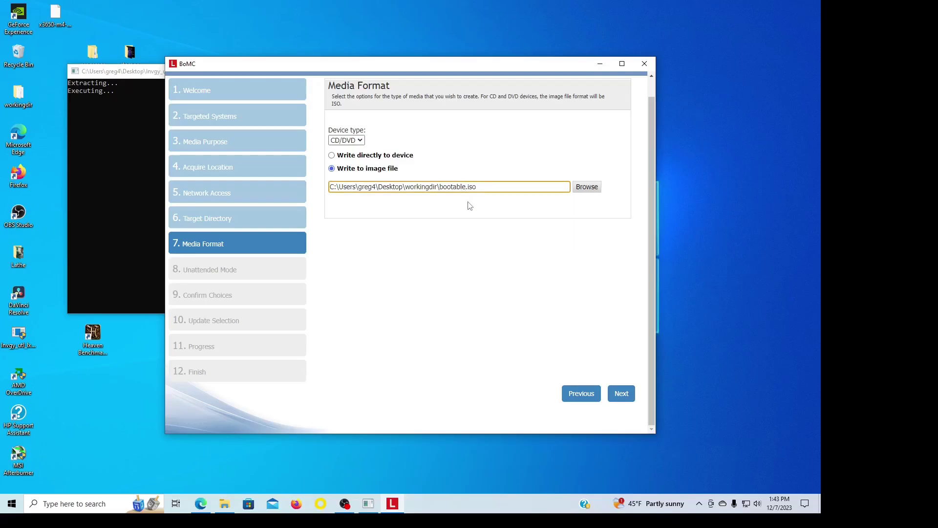
pyautogui.write('-x3650-m4')
pyautogui.write('-Bios')
pyautogui.click(622, 394)
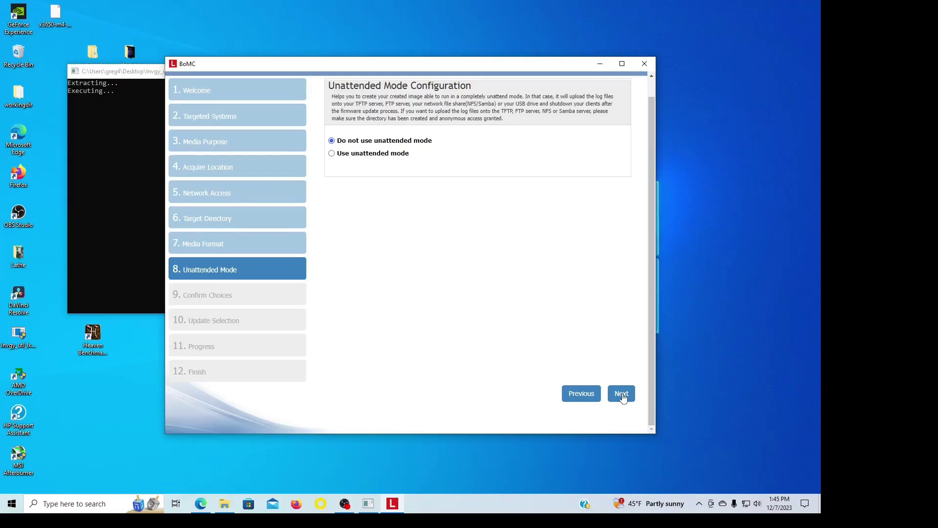
# Step: Leave unattended mode off and confirm the choices, listing 38 updates for machine type 7915
pyautogui.click(622, 394)
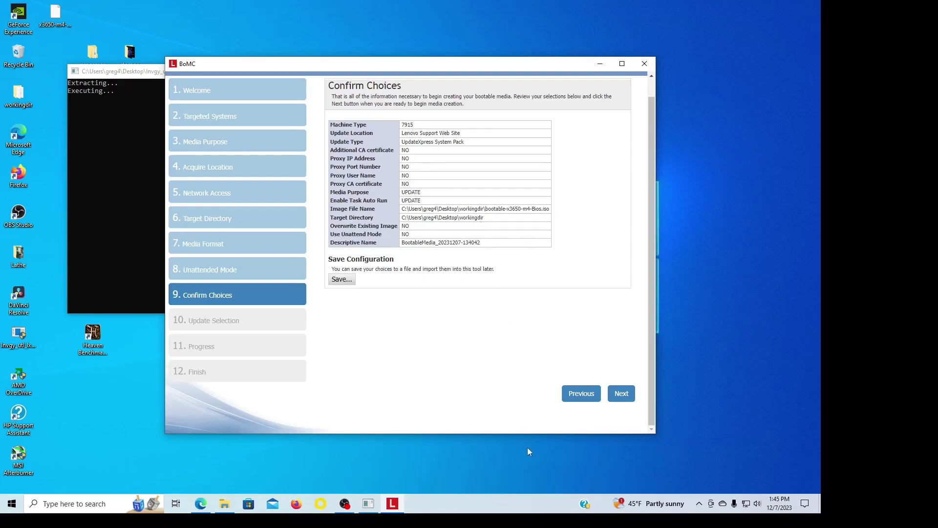
pyautogui.click(622, 395)
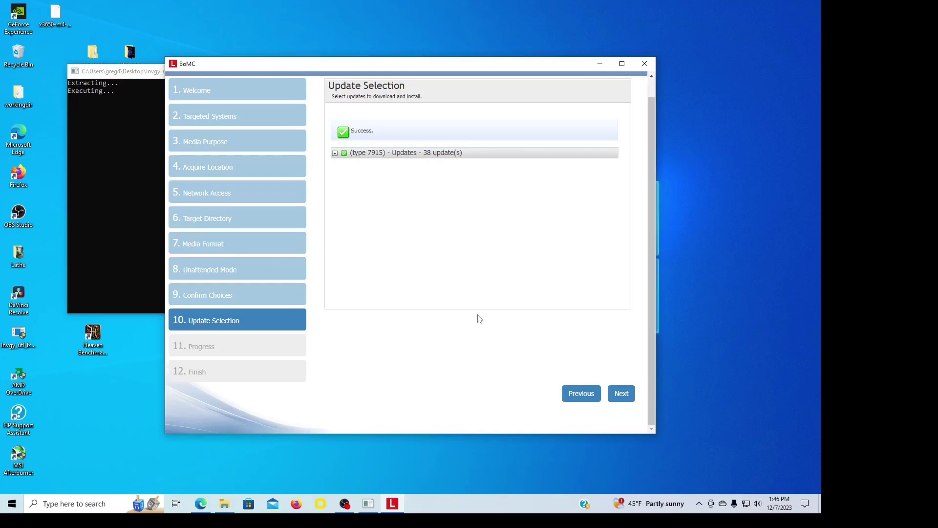
# Step: Start creating bootable-x3650-m4-Bios.iso in workingdir until all four update packages complete
pyautogui.click(629, 395)
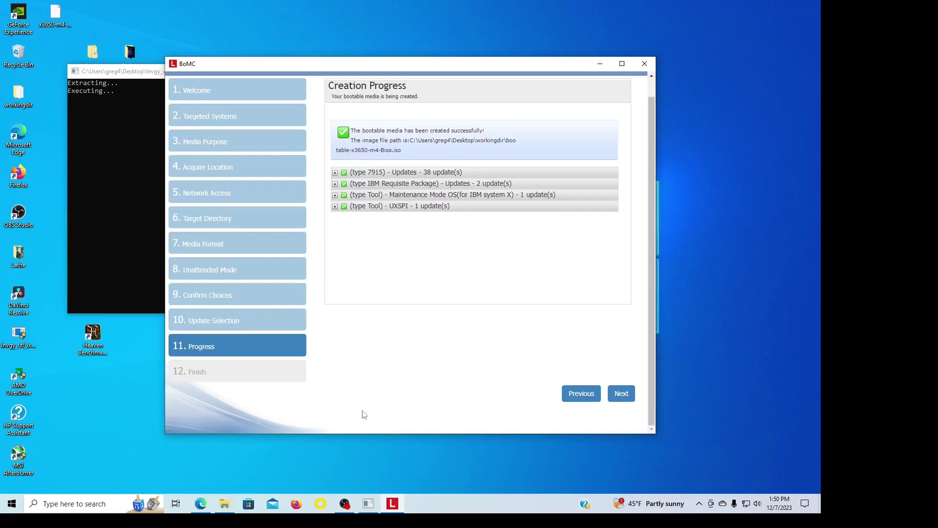
# Step: Open the workingdir folder and drag bootable-x3650-m4-Bios.iso out onto the desktop
pyautogui.click(226, 509)
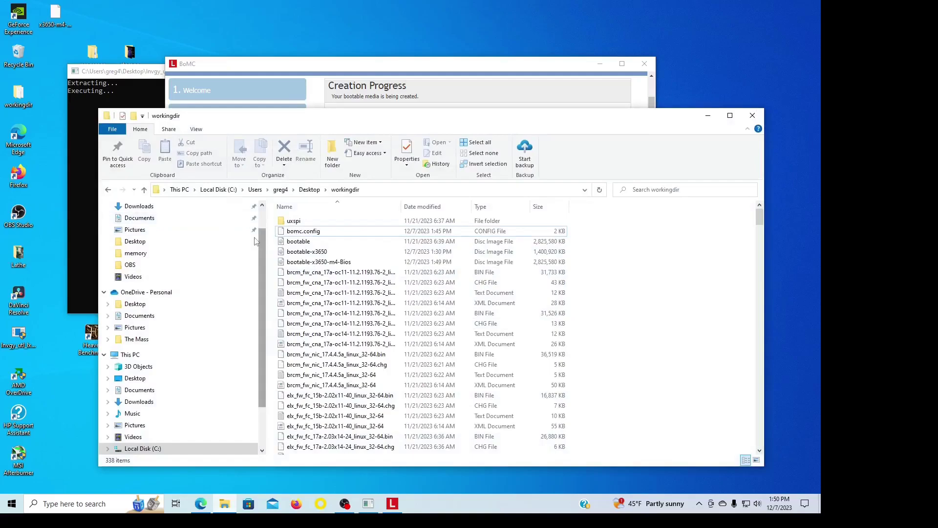
pyautogui.click(145, 191)
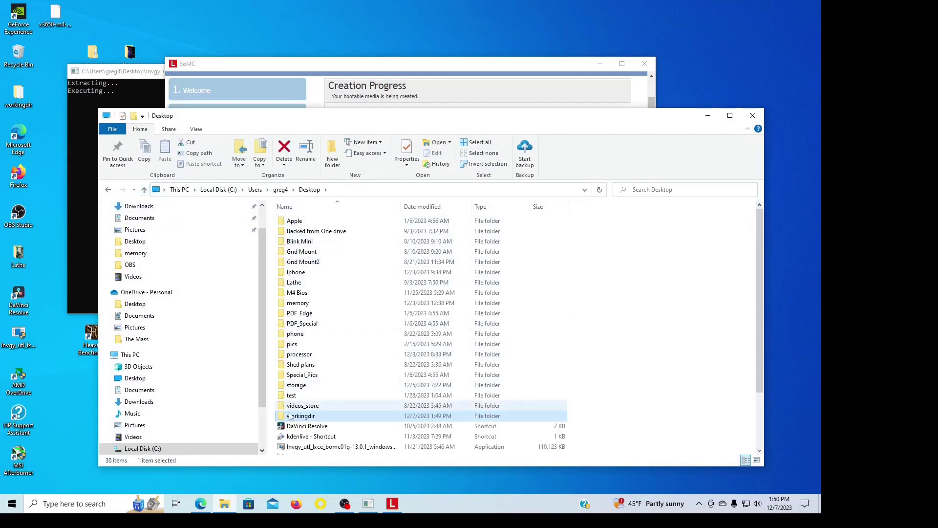
pyautogui.doubleClick(294, 416)
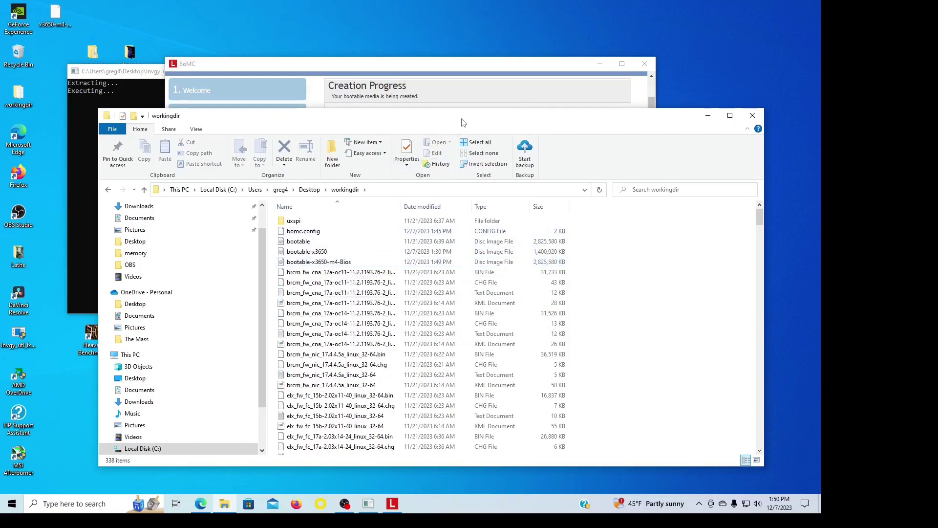
pyautogui.moveTo(463, 121); pyautogui.dragTo(453, 183)
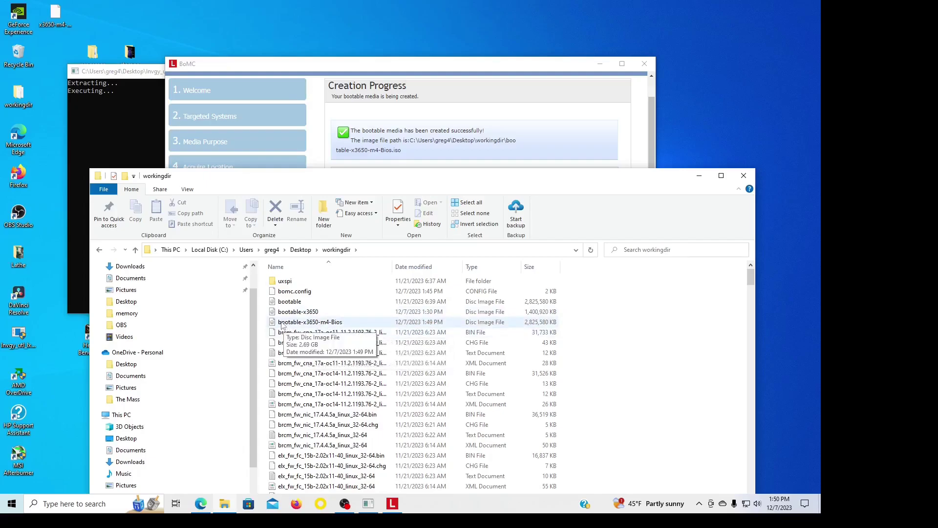
pyautogui.moveTo(282, 325); pyautogui.dragTo(694, 113)
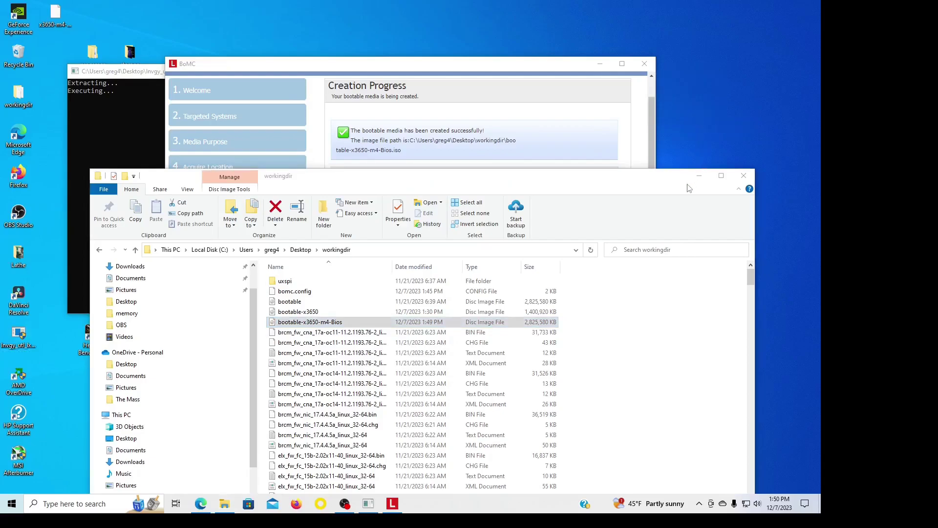
# Step: Close the folder window, then review the 38 type 7915 updates and the two IMM2 requisite package updates
pyautogui.click(744, 177)
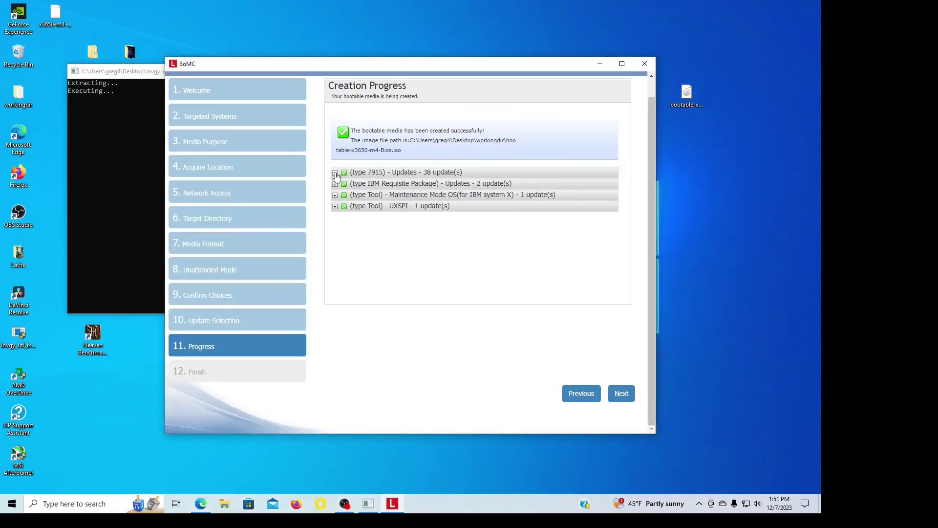
pyautogui.click(335, 172)
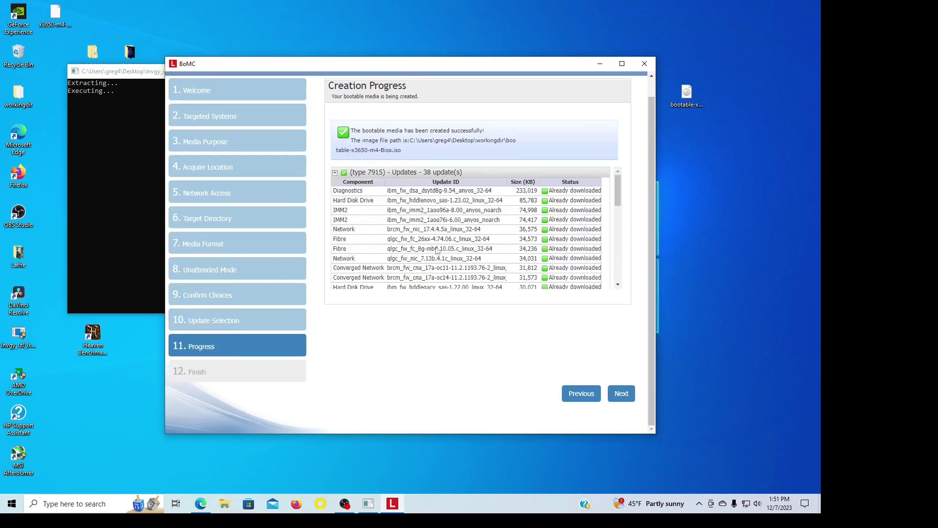
pyautogui.scroll(-8, 436, 251)
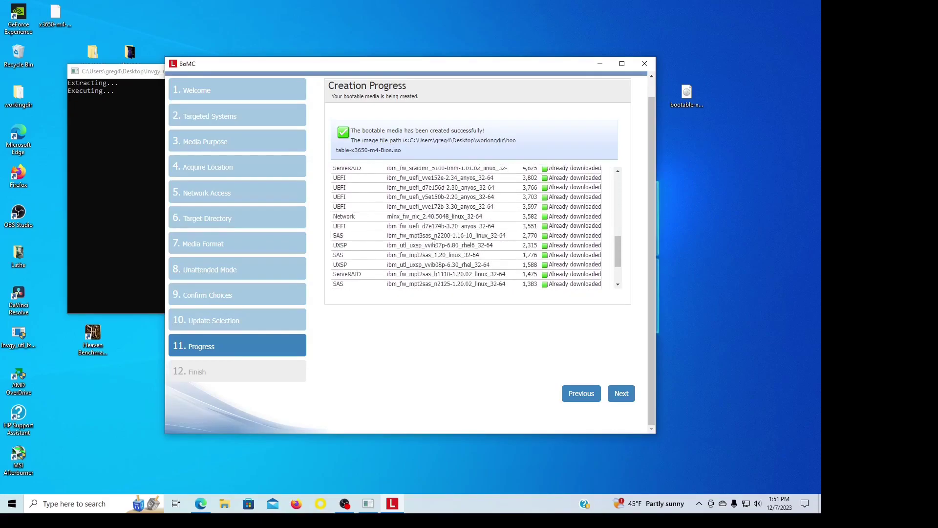
pyautogui.scroll(8, 430, 241)
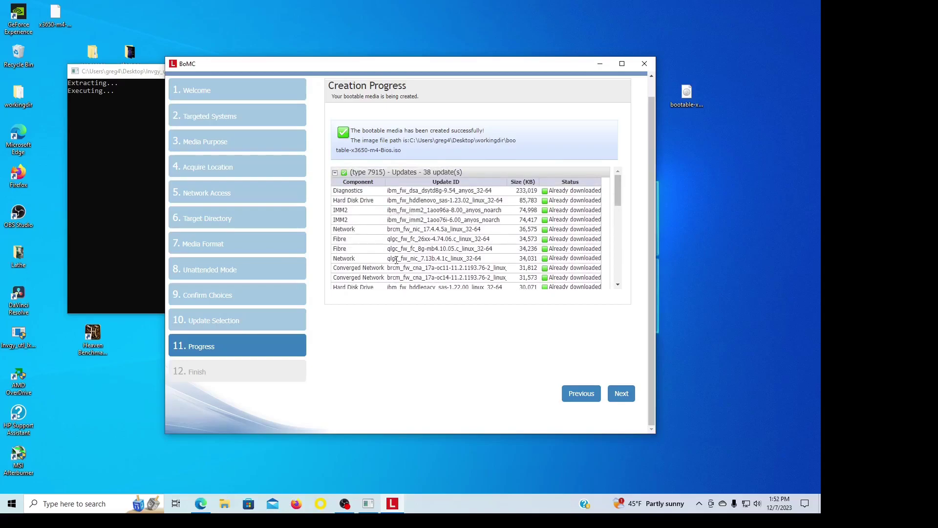
pyautogui.scroll(-2, 397, 260)
pyautogui.scroll(-3, 395, 239)
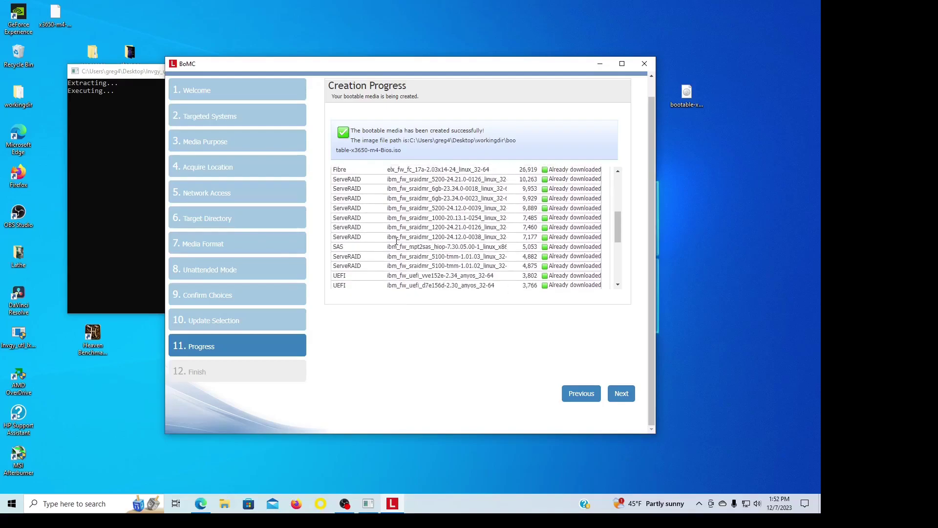
pyautogui.scroll(-6, 405, 253)
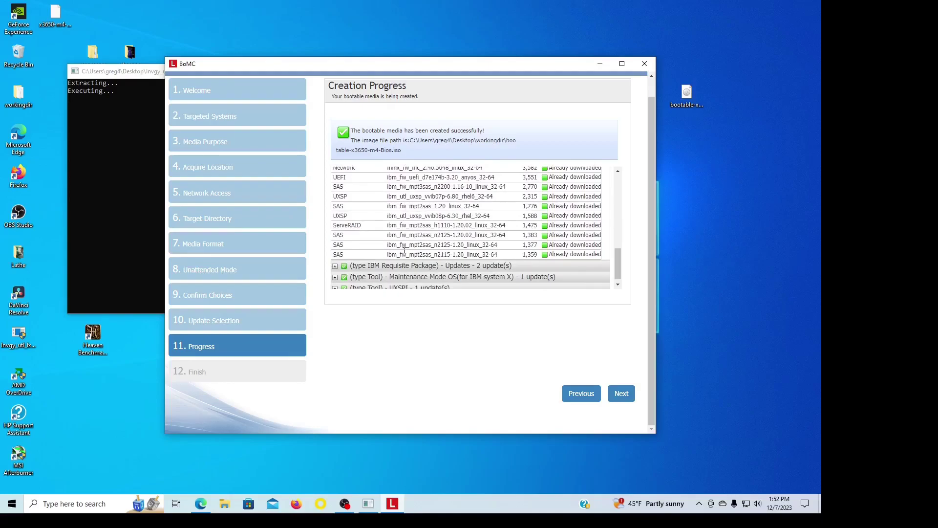
pyautogui.scroll(-1, 403, 251)
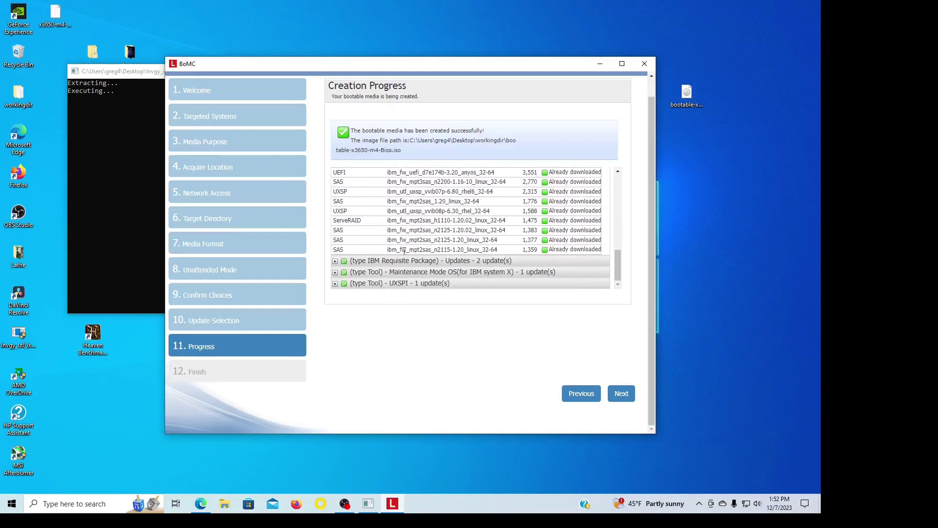
pyautogui.click(335, 261)
pyautogui.scroll(-1, 386, 252)
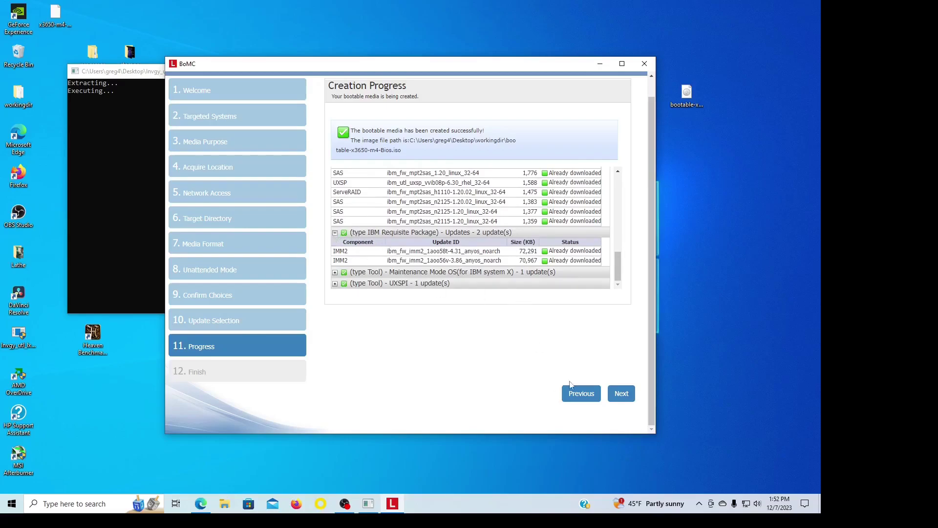
# Step: Finish the media creation wizard, then exit BoMC and confirm with Yes
pyautogui.click(625, 395)
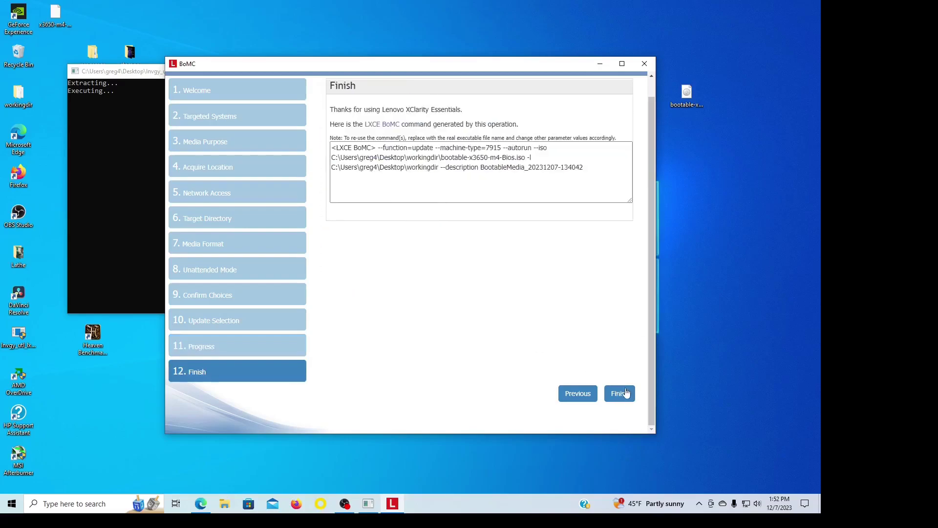
pyautogui.click(620, 393)
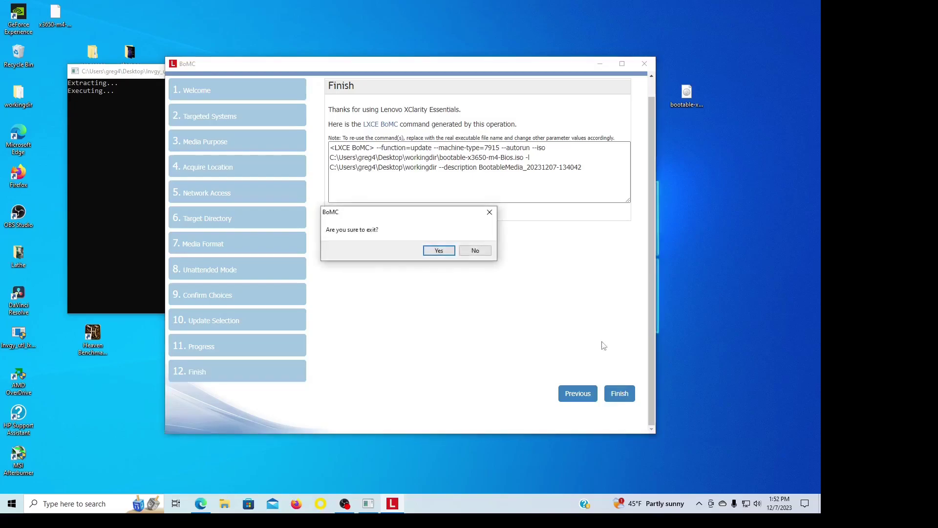
pyautogui.click(431, 253)
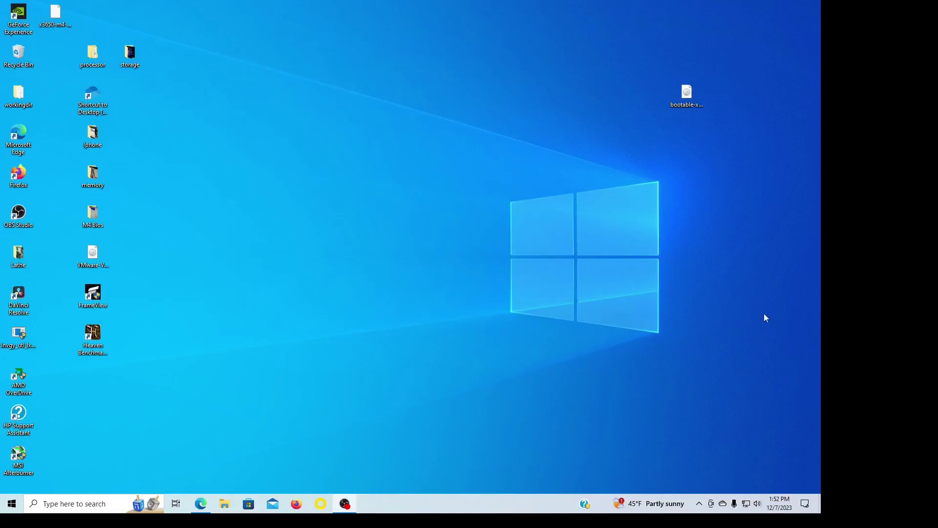
pyautogui.click(689, 104)
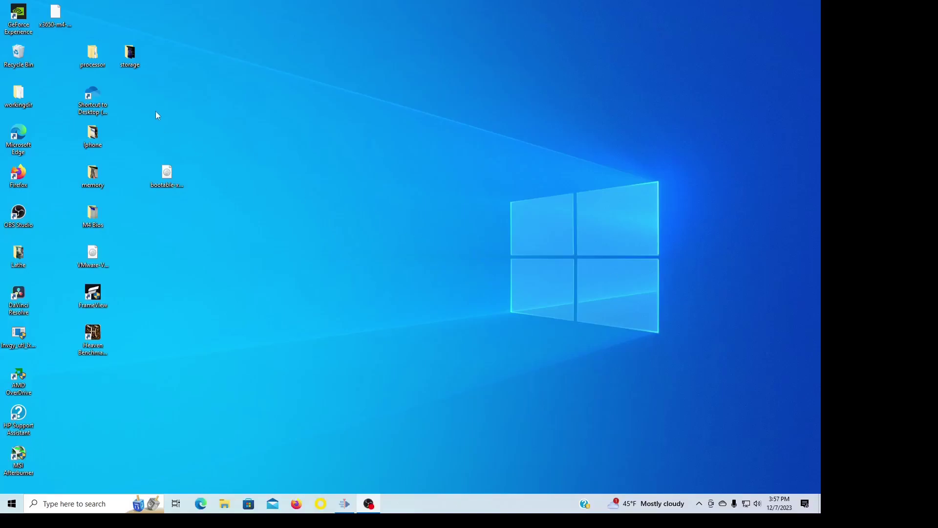
pyautogui.click(164, 180)
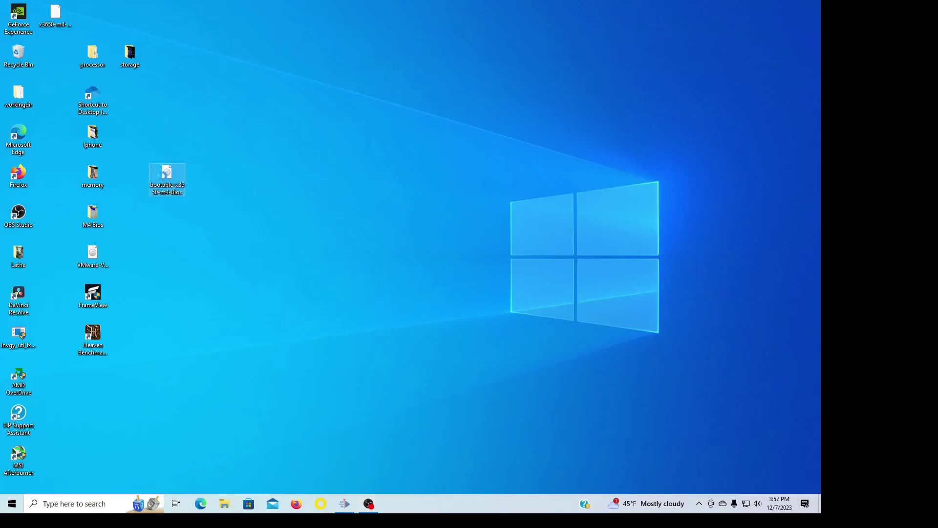
pyautogui.rightClick(163, 177)
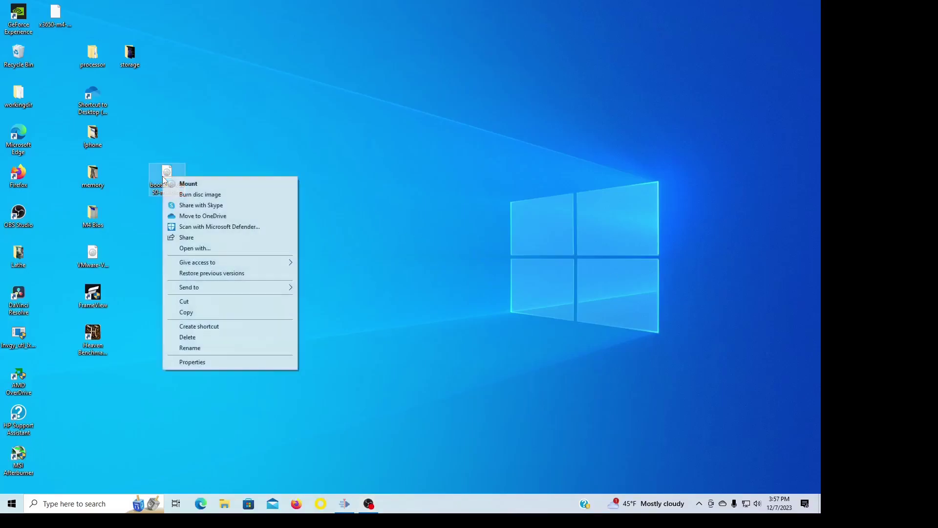
pyautogui.click(192, 195)
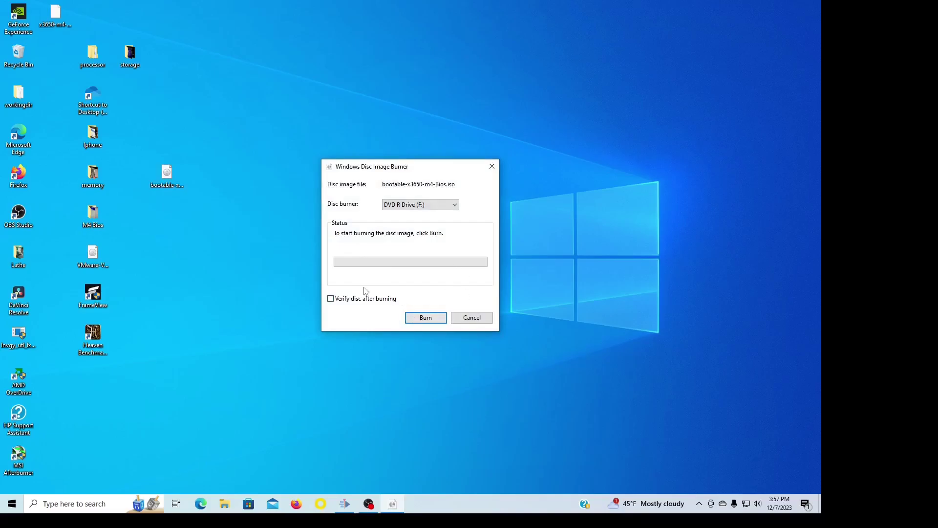
pyautogui.click(472, 319)
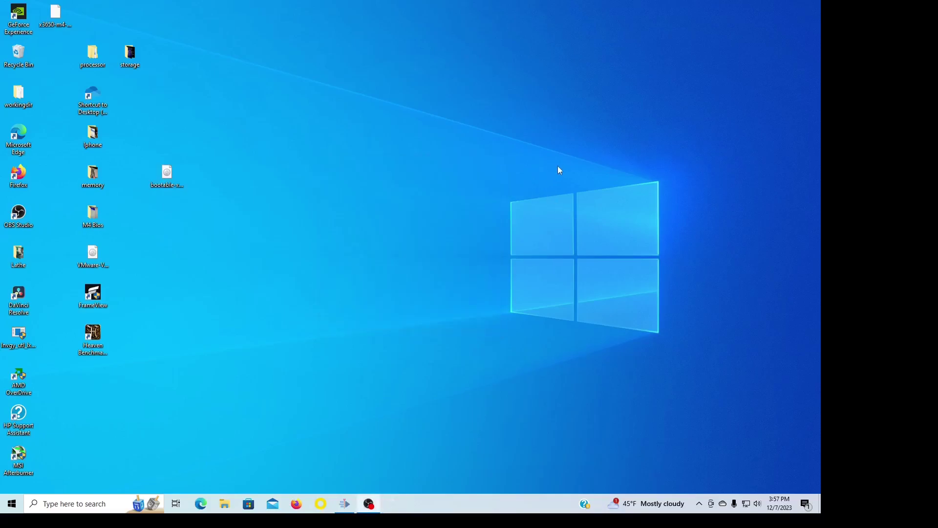
pyautogui.click(226, 506)
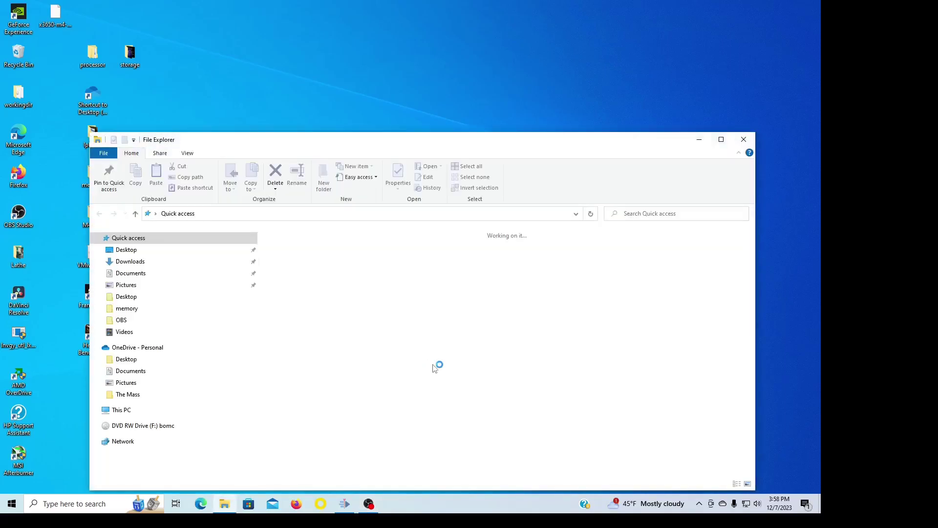
pyautogui.scroll(-3, 172, 382)
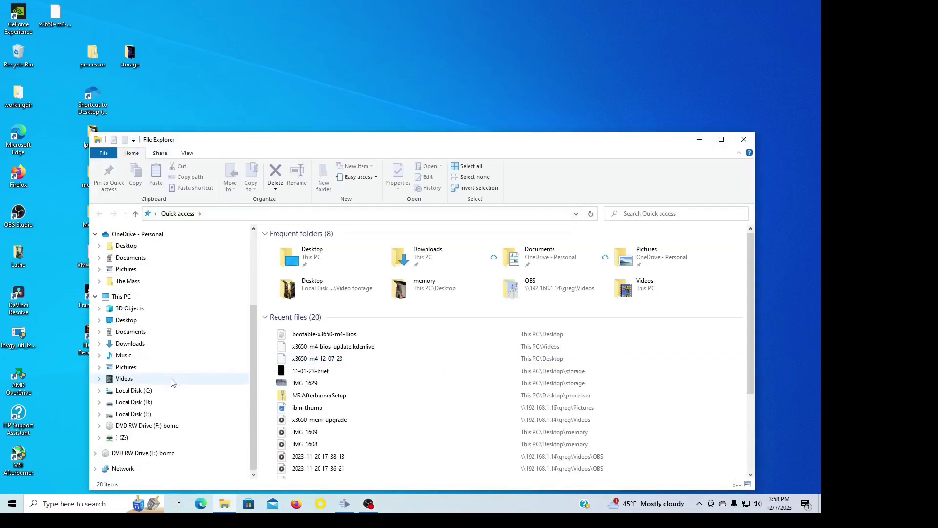
pyautogui.click(169, 428)
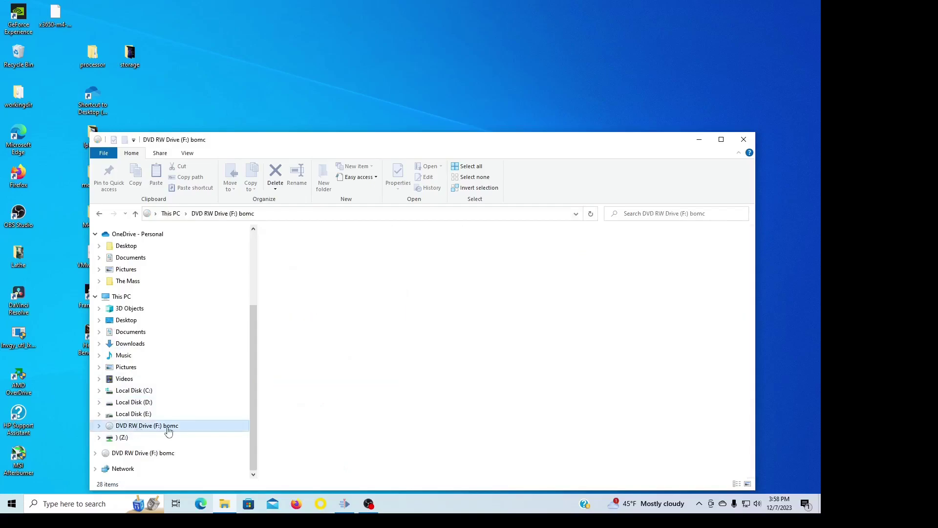
pyautogui.moveTo(390, 147); pyautogui.dragTo(419, 52)
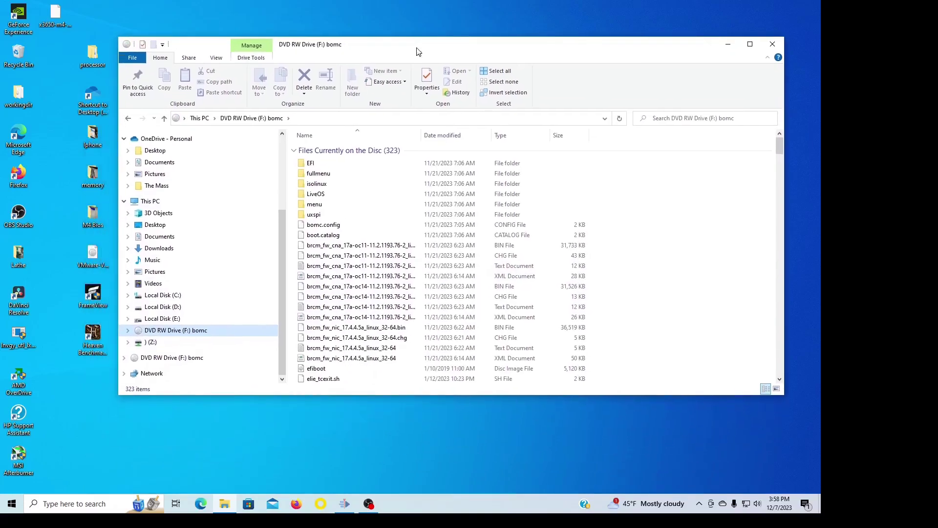
pyautogui.rightClick(206, 332)
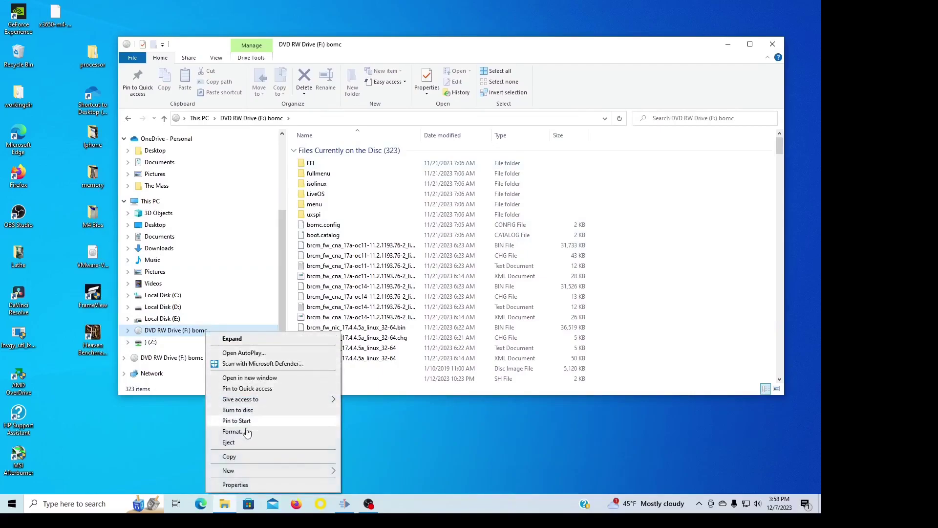
pyautogui.click(236, 485)
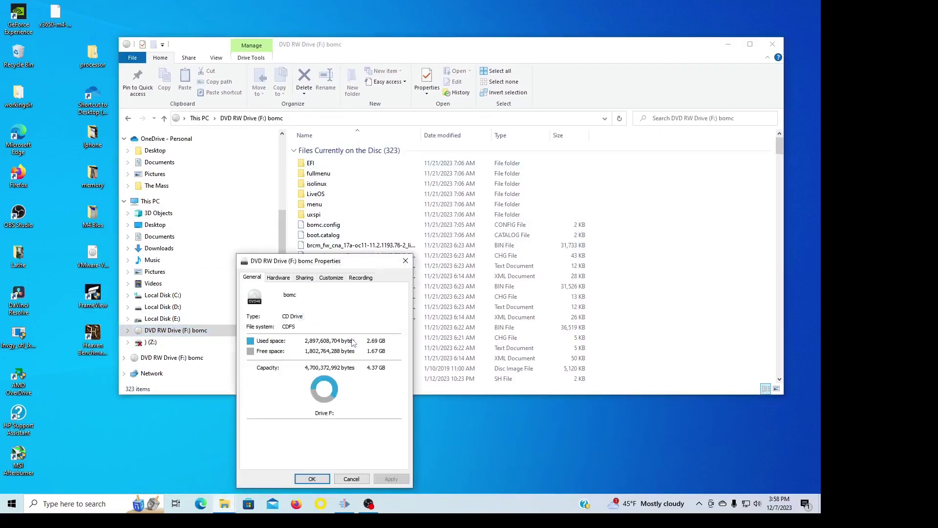
pyautogui.moveTo(361, 262); pyautogui.dragTo(402, 142)
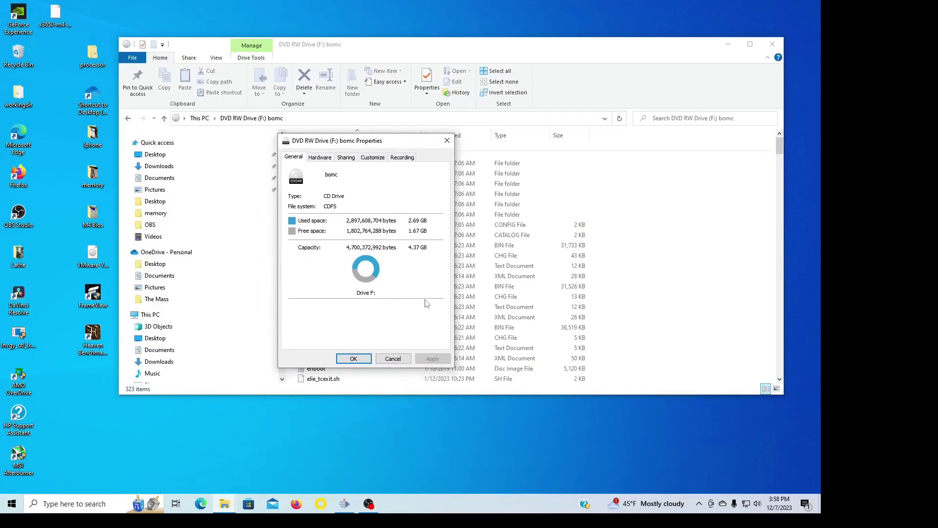
pyautogui.click(354, 359)
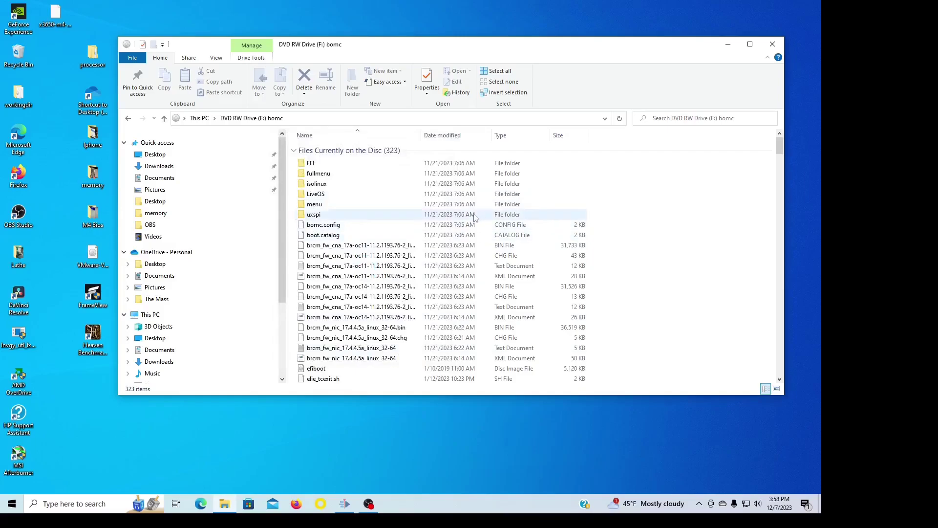
pyautogui.click(773, 45)
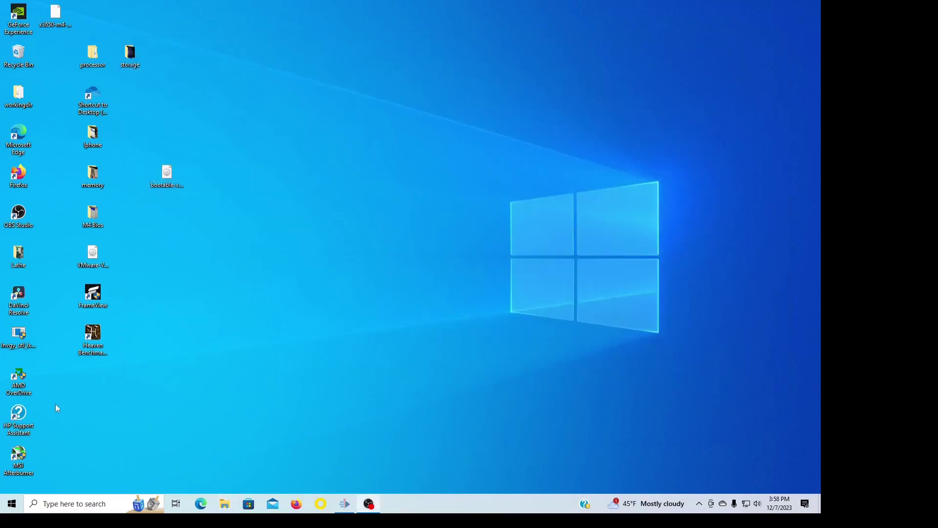
# Step: Launch Rufus 4.3.2090, close it, and reposition the bootable ISO icon beside Shortcut to Desktop
pyautogui.click(12, 503)
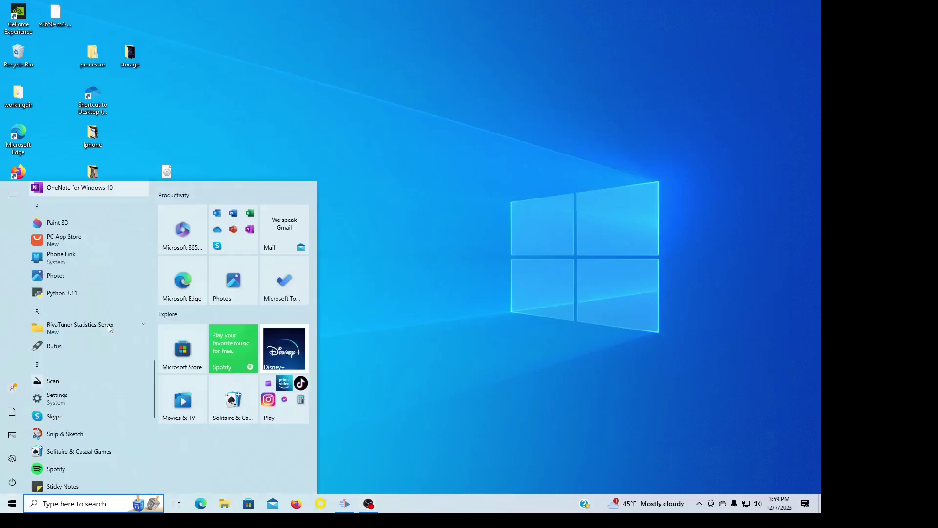
pyautogui.click(369, 232)
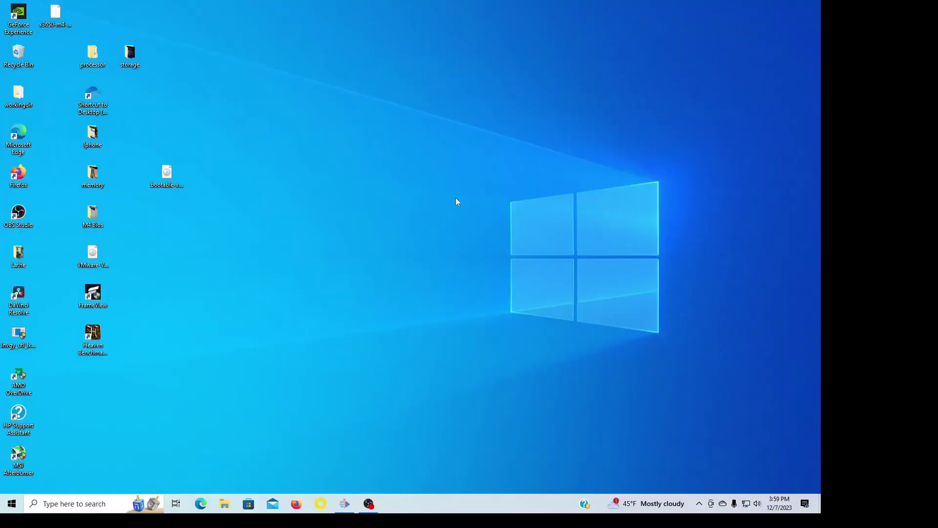
pyautogui.moveTo(462, 104); pyautogui.dragTo(457, 76)
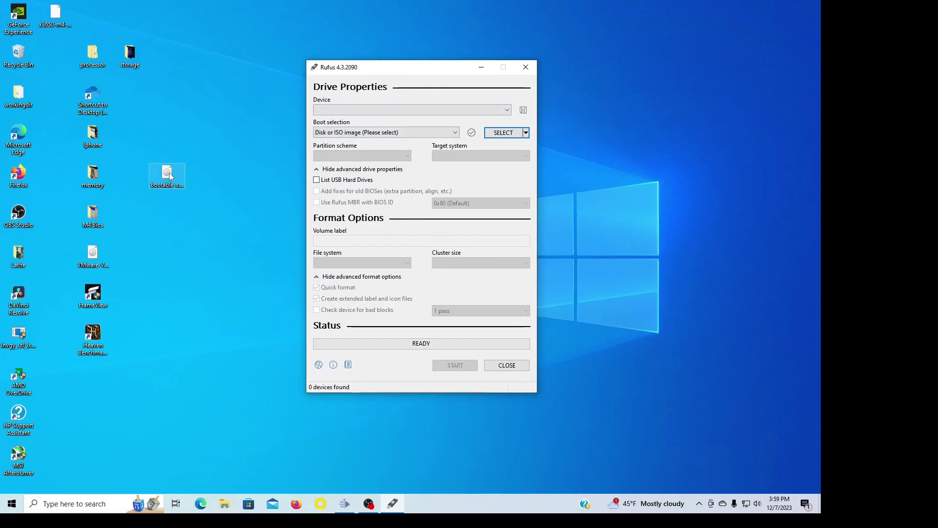
pyautogui.click(524, 68)
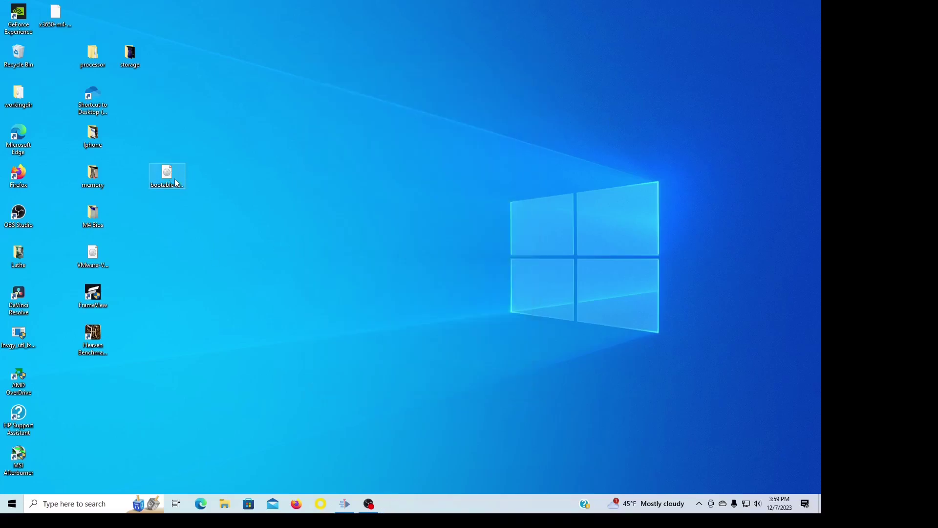
pyautogui.moveTo(155, 105); pyautogui.dragTo(148, 104)
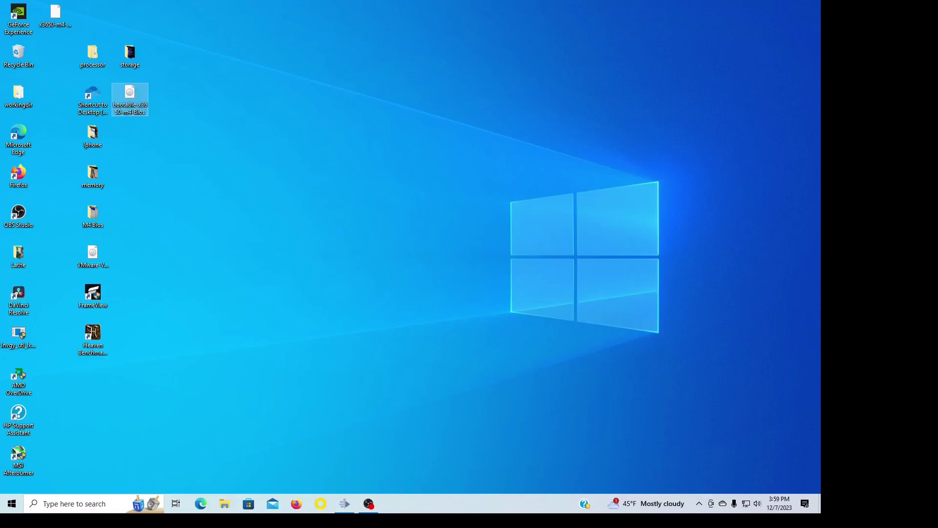